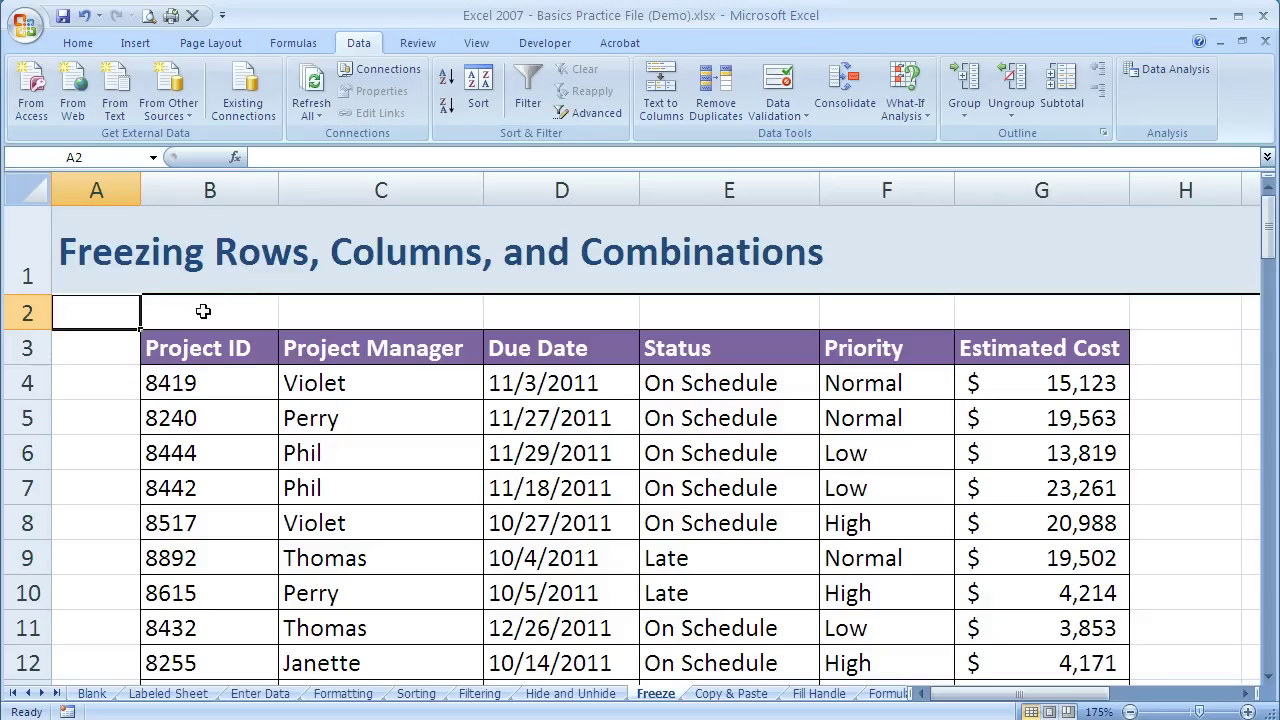
Freeze the top row of the Freeze worksheet
click(478, 43)
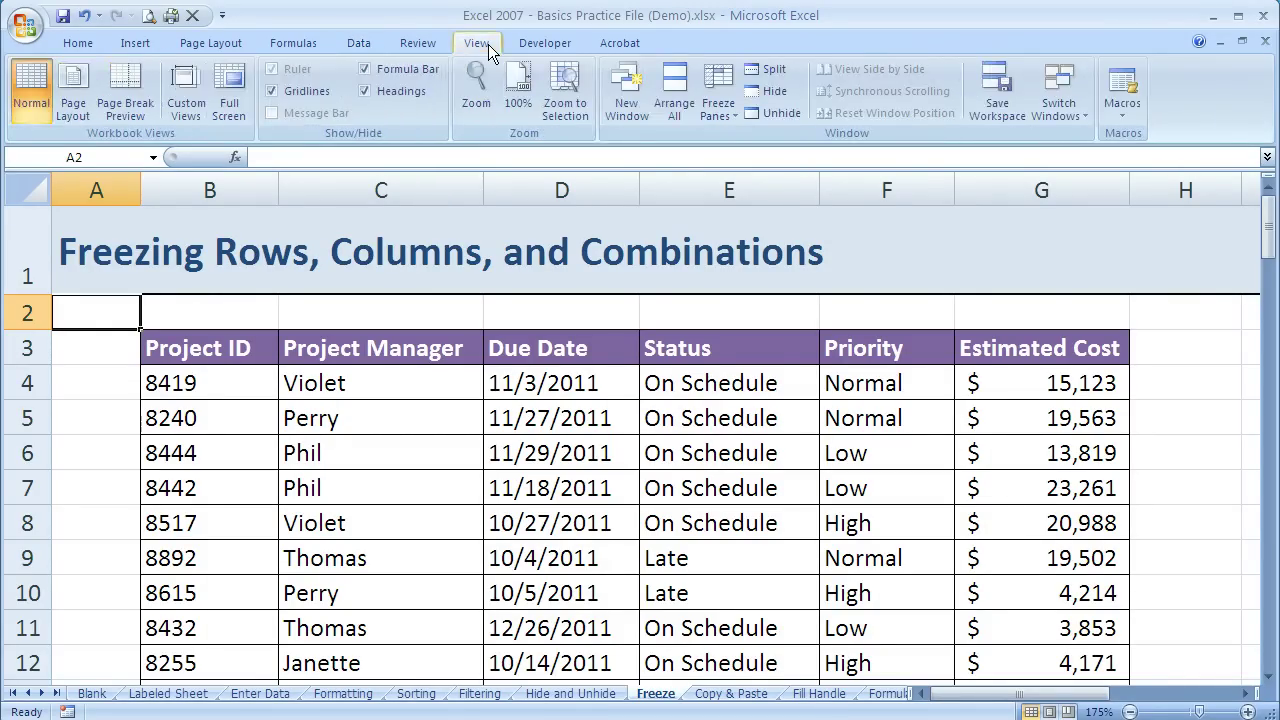
click(723, 116)
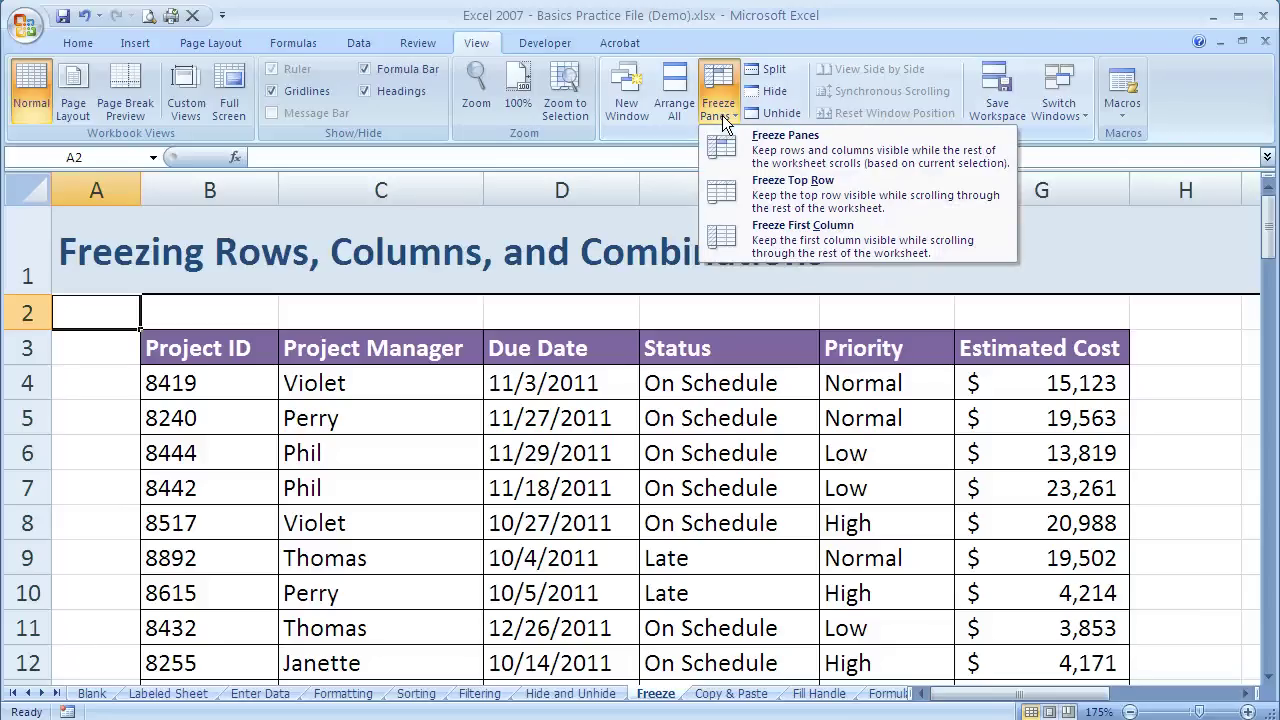
click(808, 197)
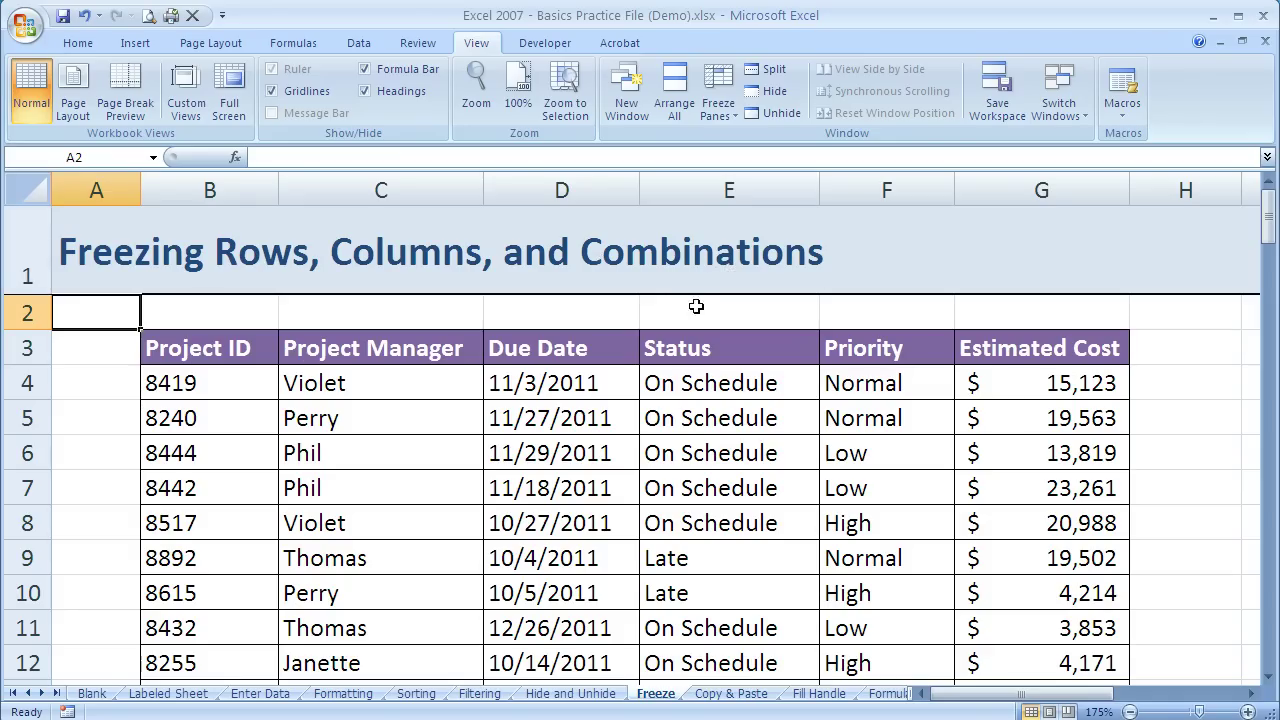
scroll(631, 315, down, 2)
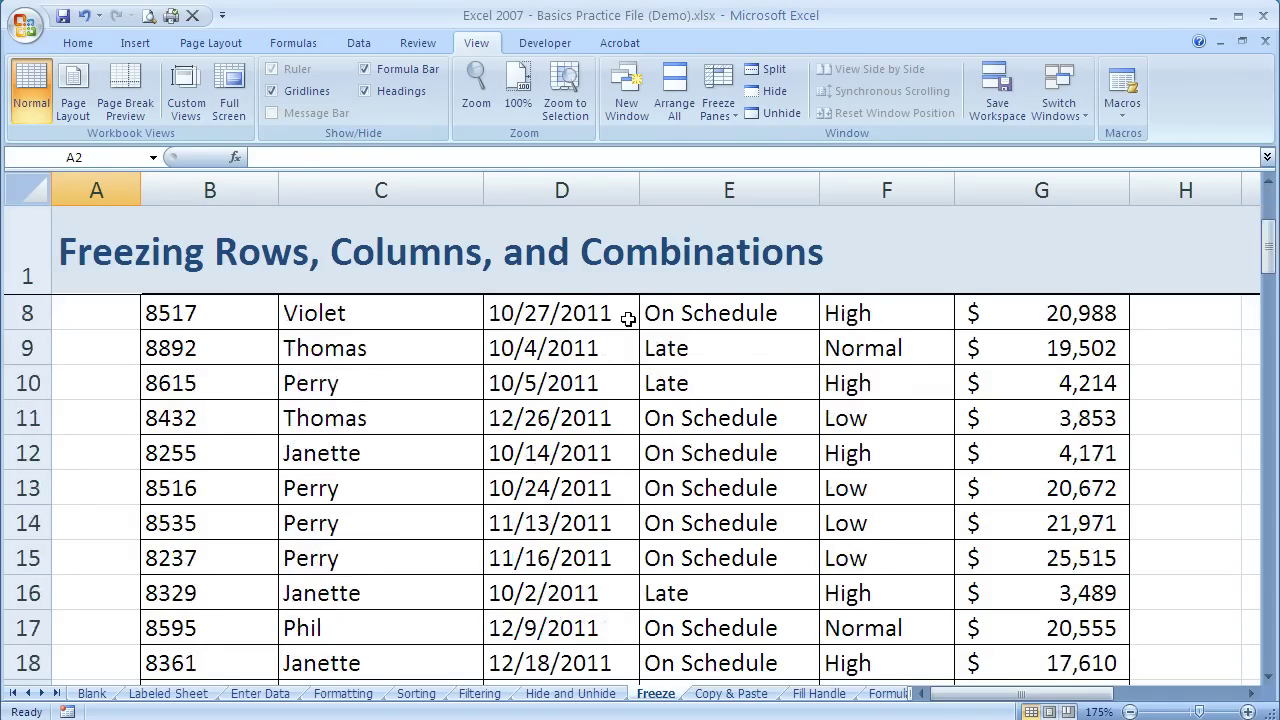
scroll(628, 318, down, 2)
scroll(625, 320, down, 2)
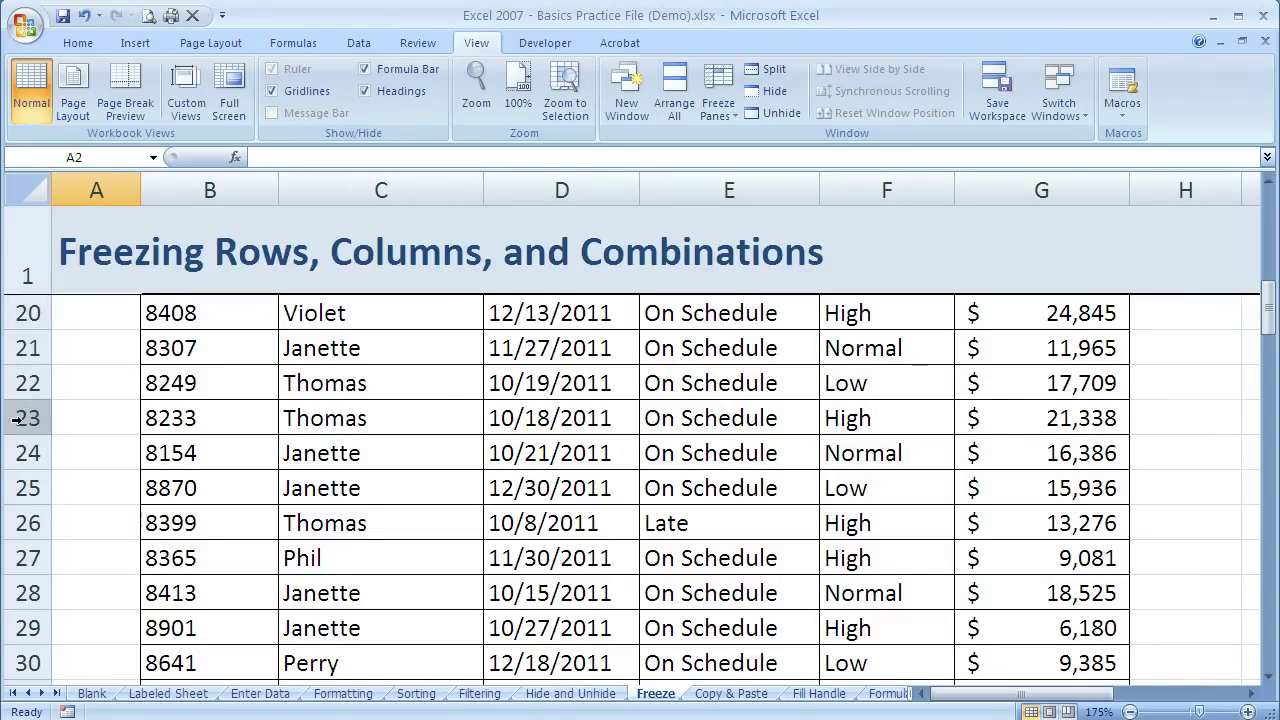
scroll(556, 368, down, 3)
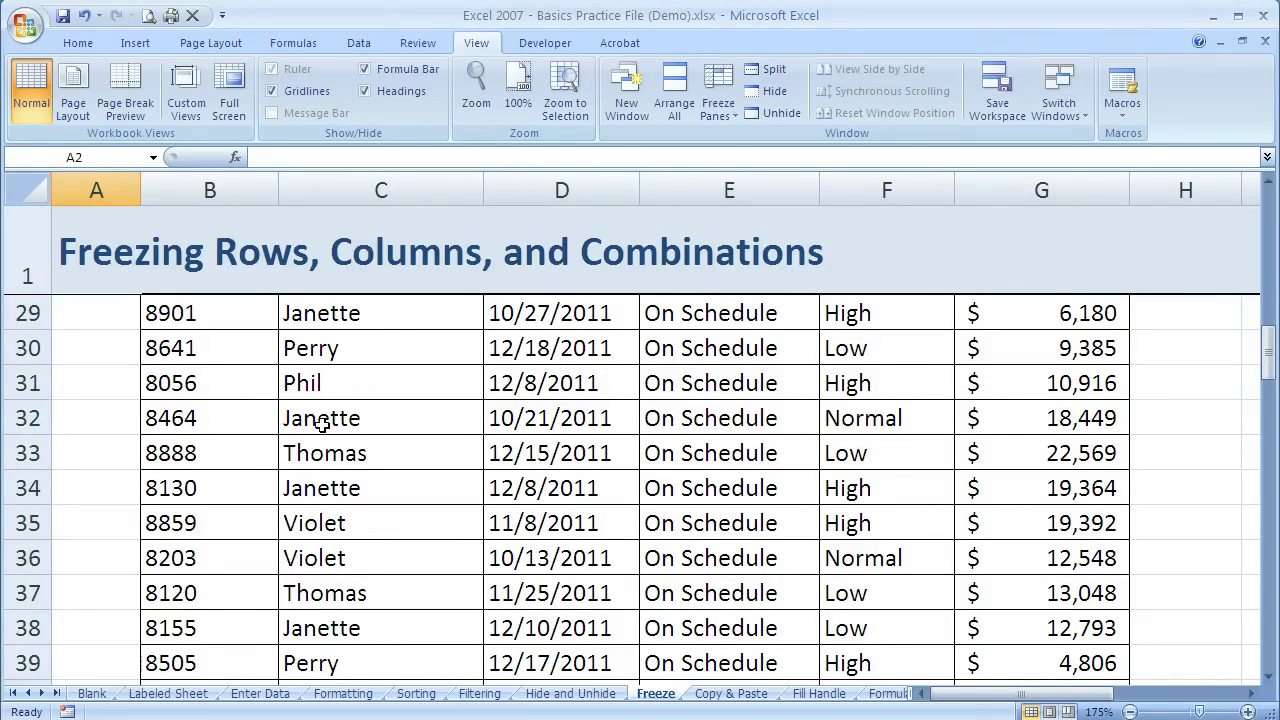
scroll(294, 403, up, 3)
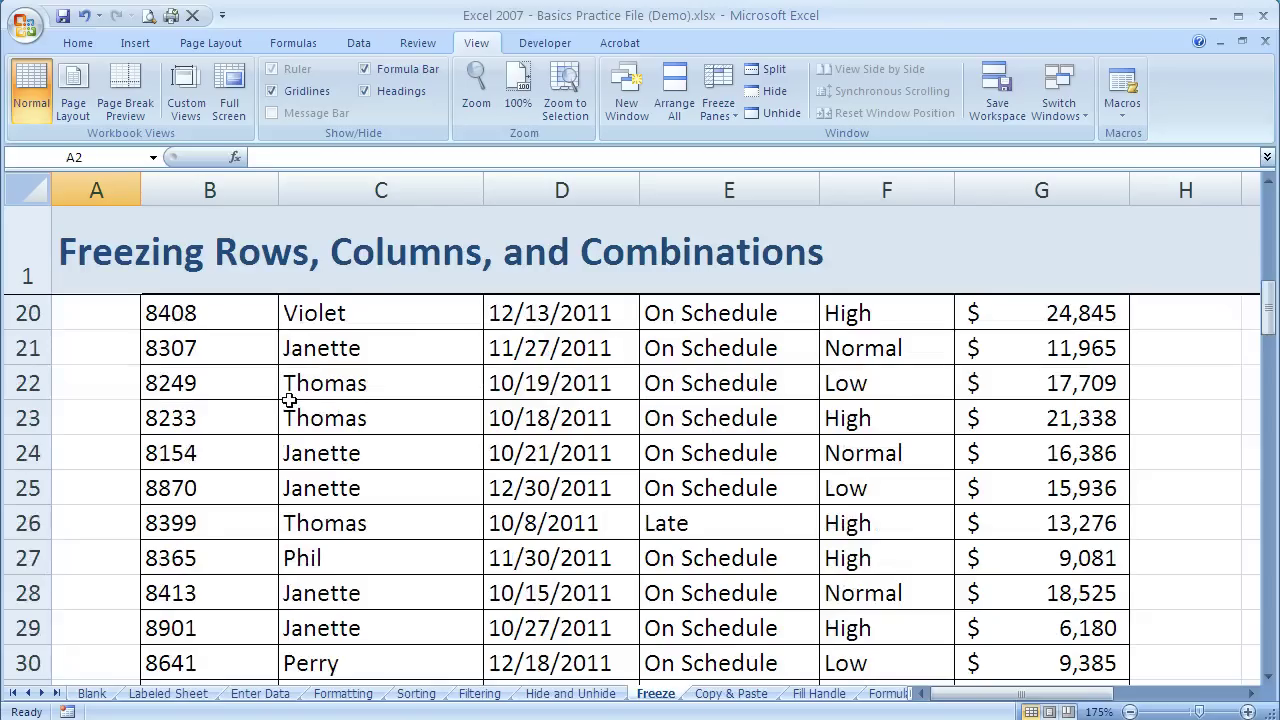
scroll(289, 400, up, 6)
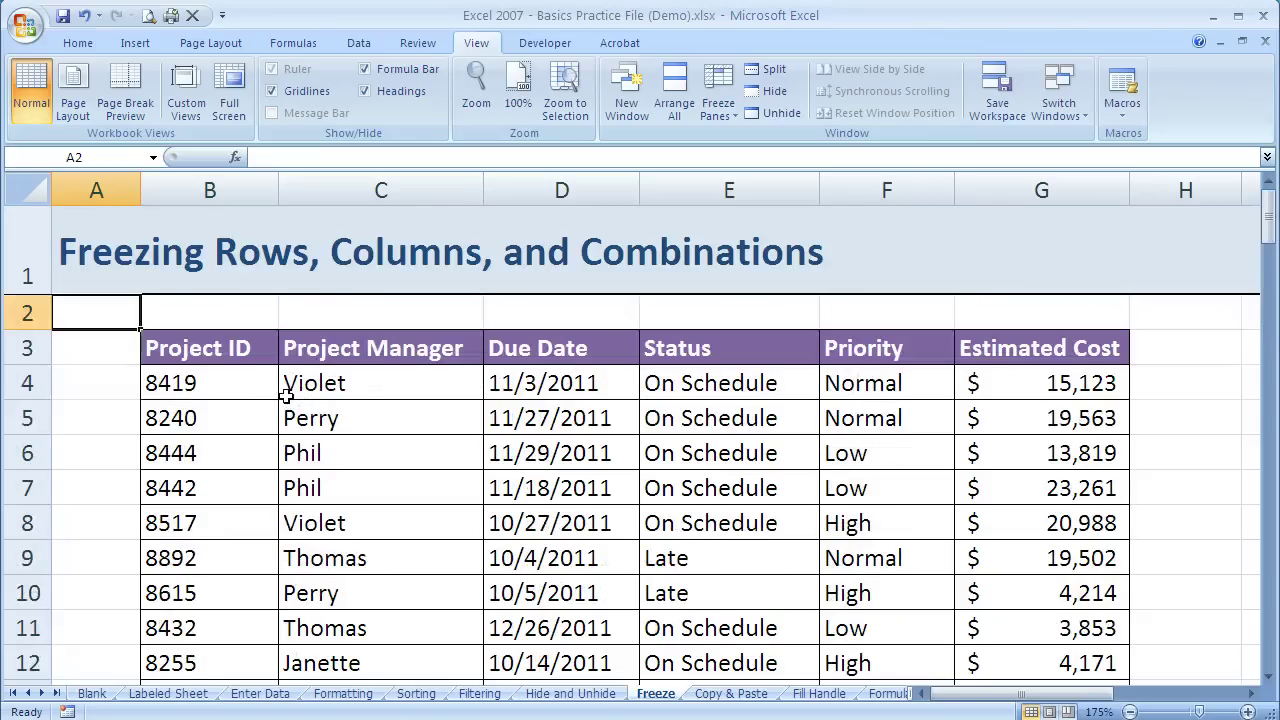
Unfreeze the worksheet's top row
click(722, 112)
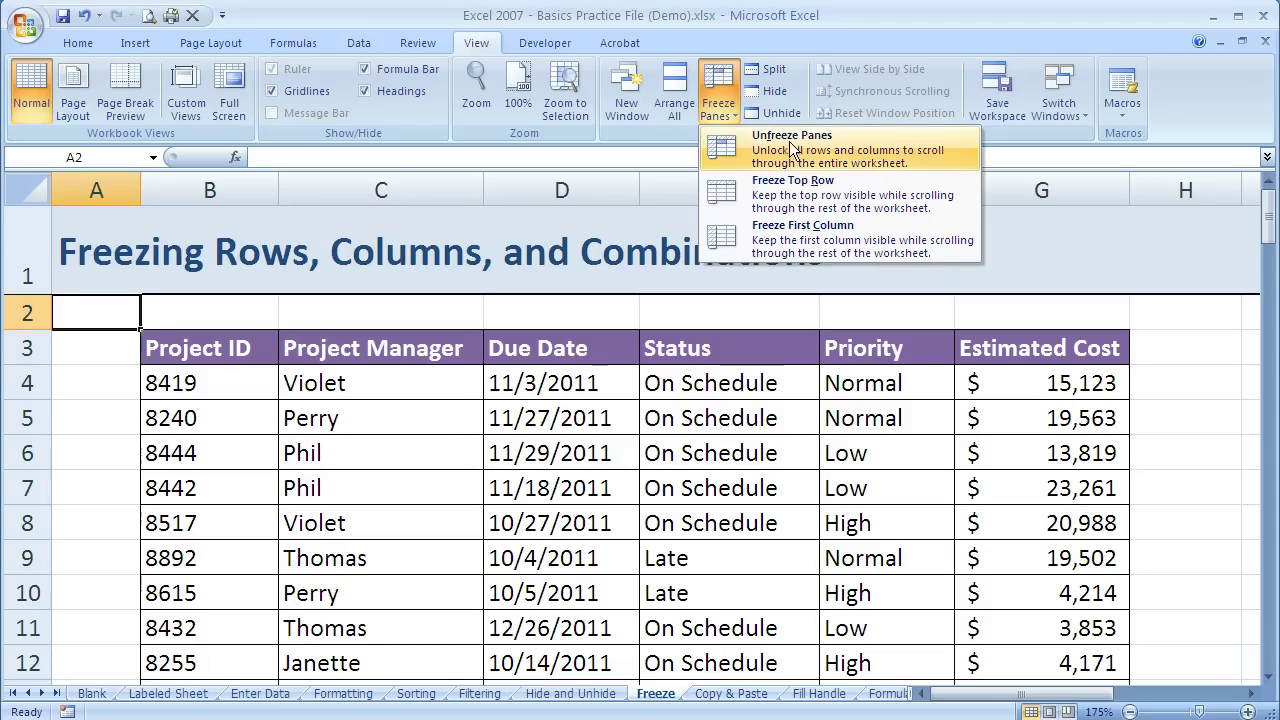
click(866, 159)
scroll(866, 237, down, 5)
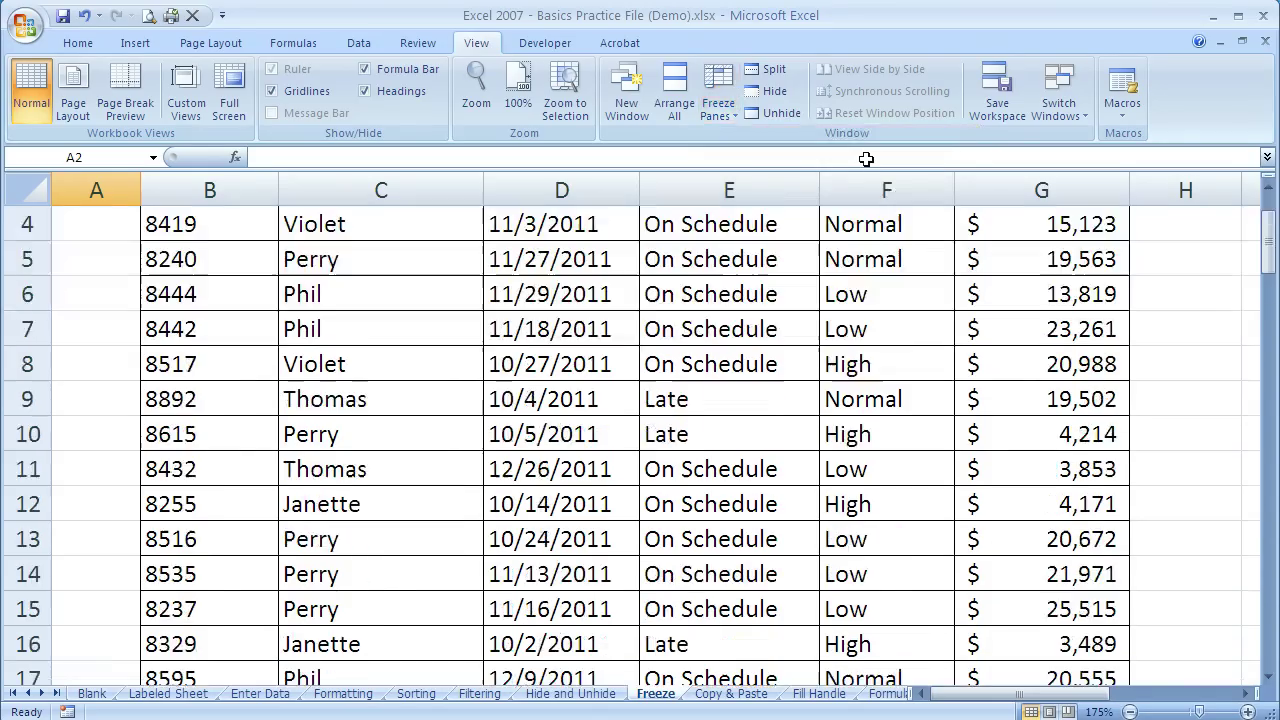
scroll(645, 310, up, 1)
scroll(645, 310, up, 4)
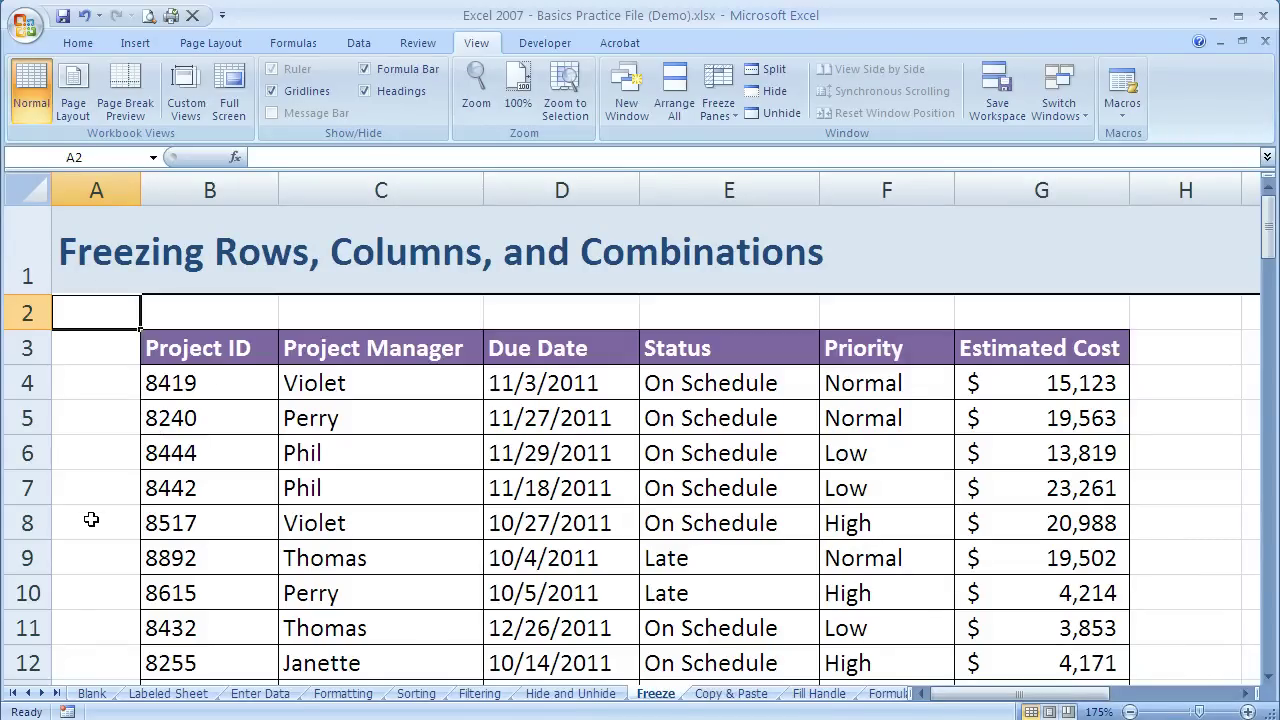
Freeze the first column of the worksheet
click(719, 102)
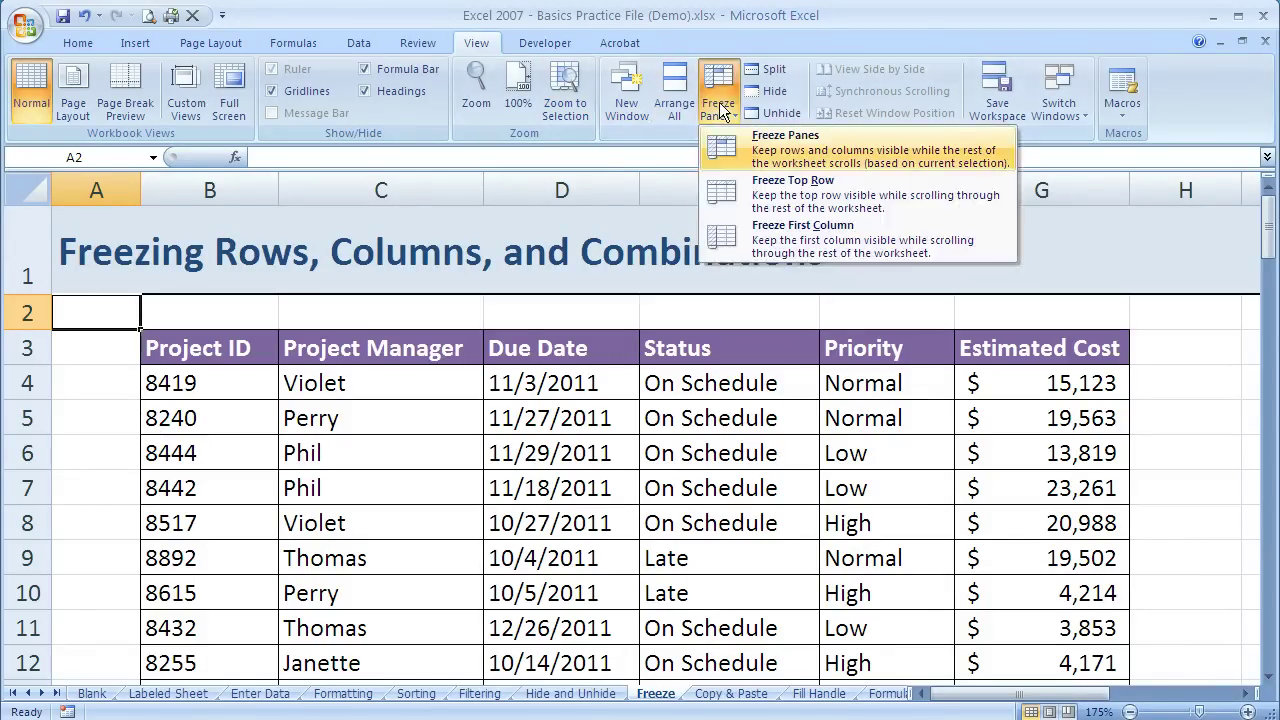
click(790, 236)
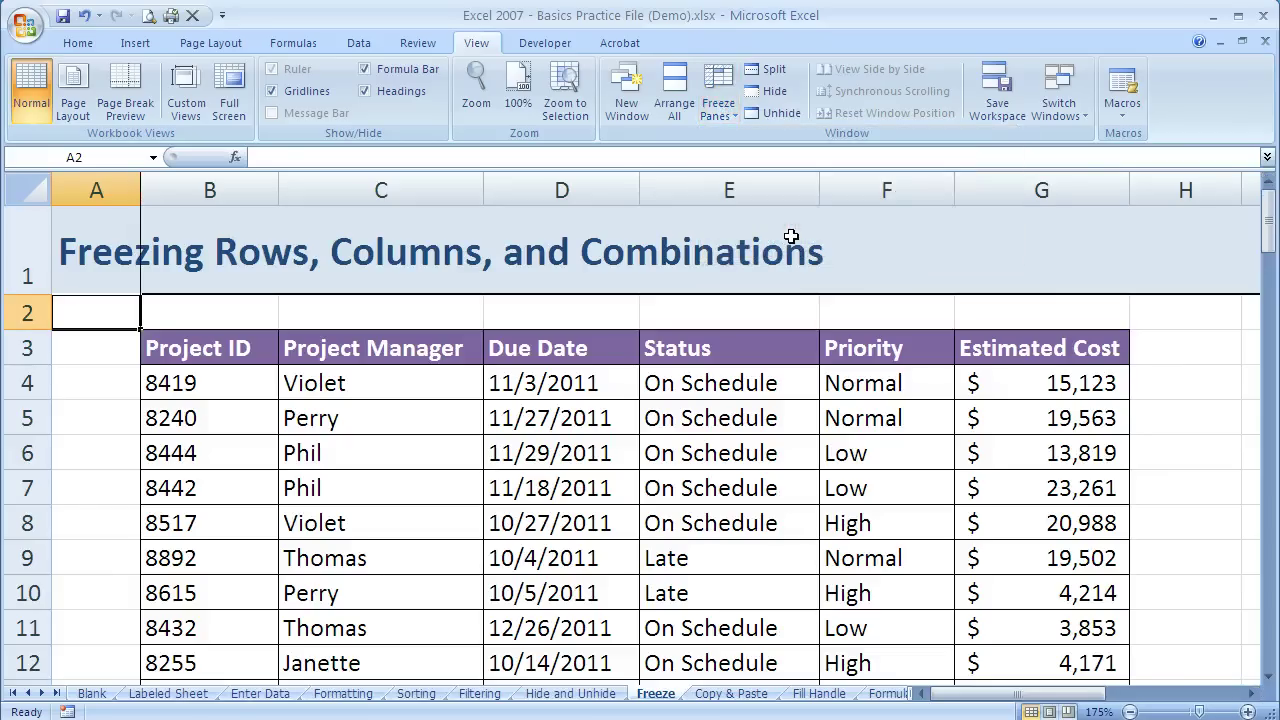
drag(962, 697, 922, 688)
Unfreeze the worksheet's first column
click(444, 424)
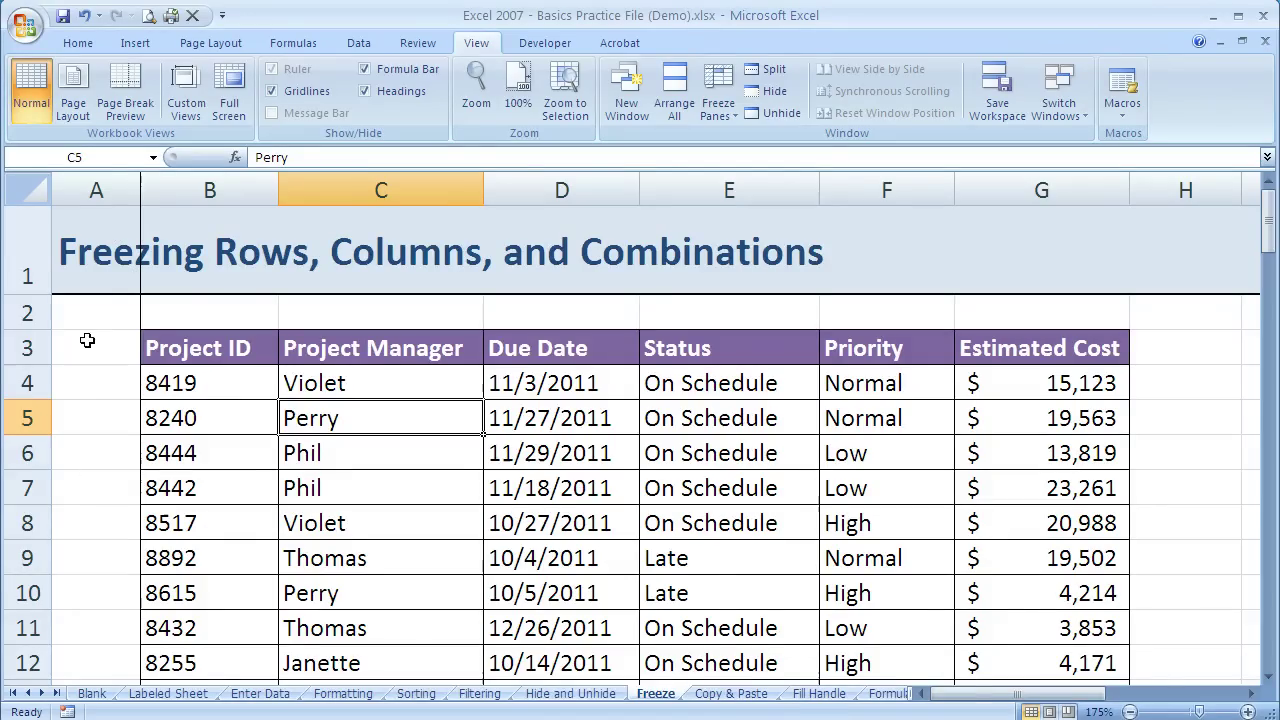
click(712, 106)
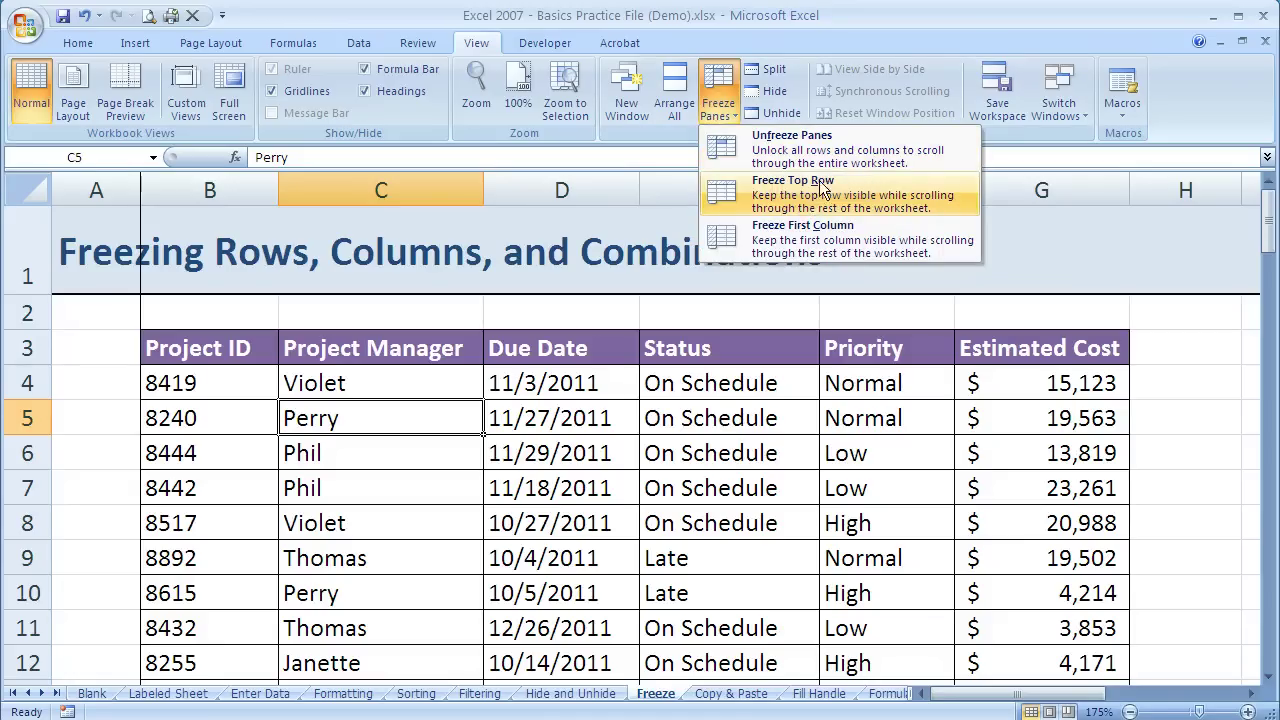
click(815, 152)
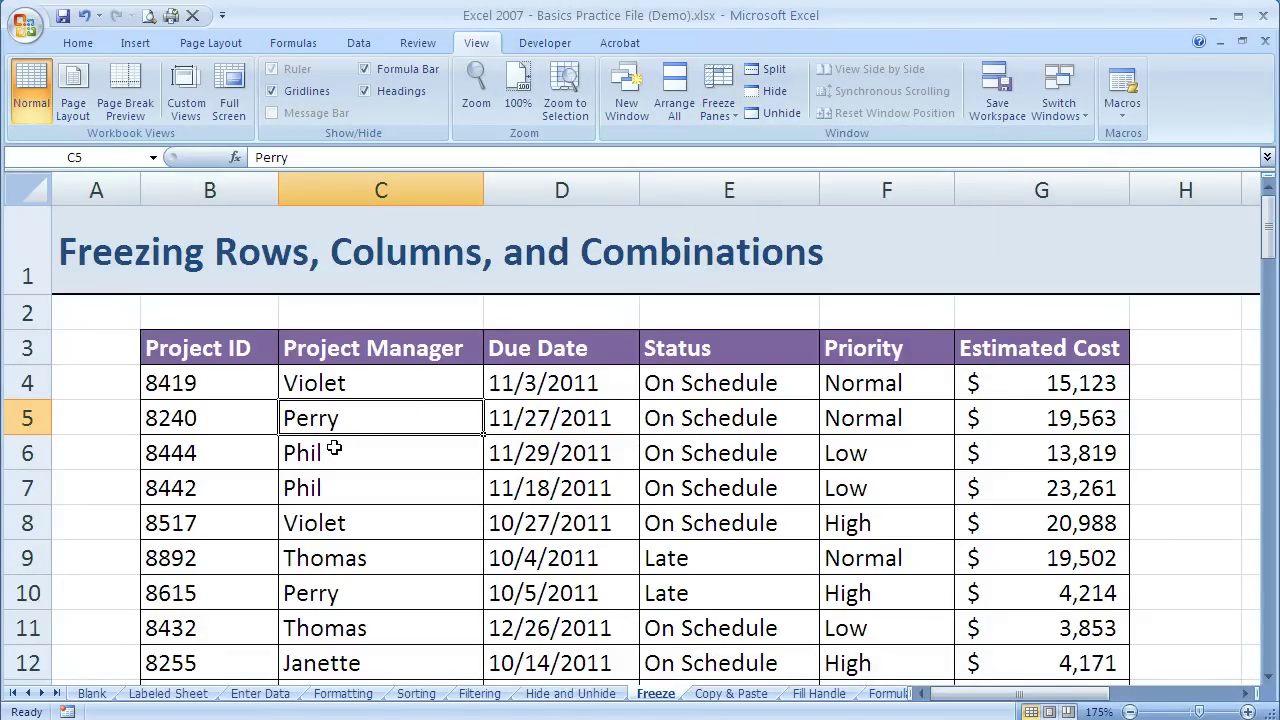
click(172, 393)
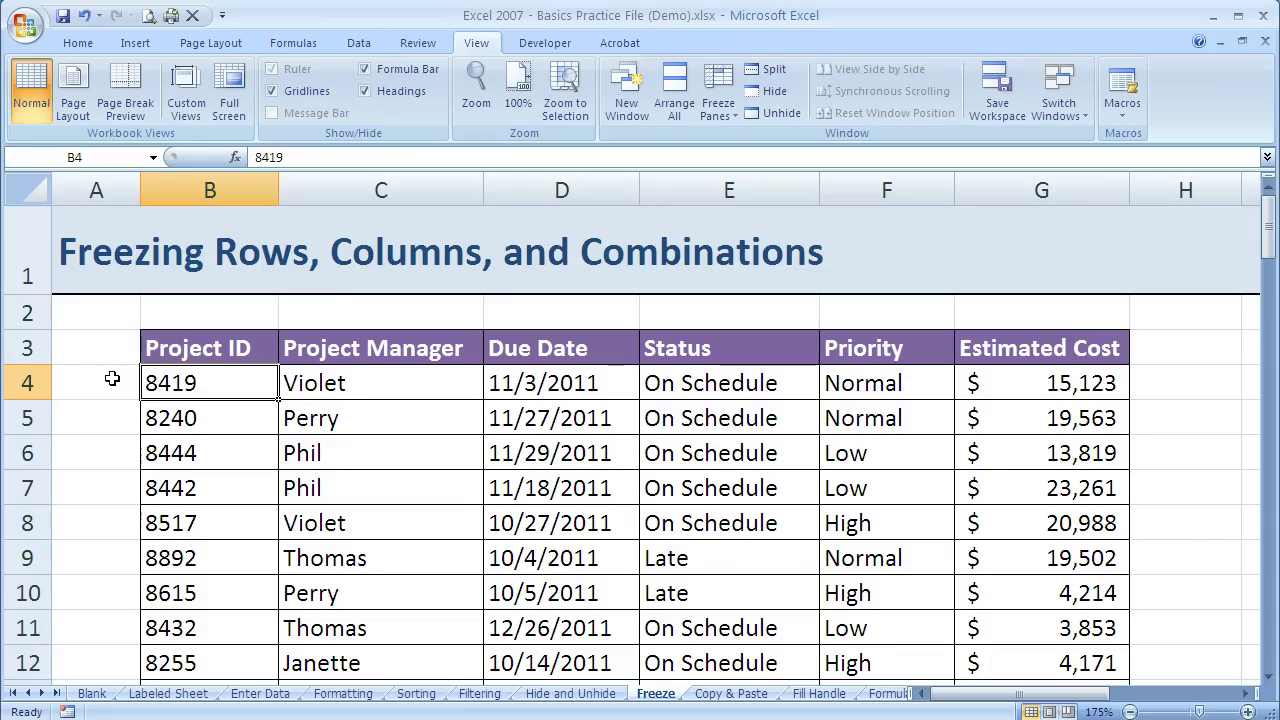
click(717, 115)
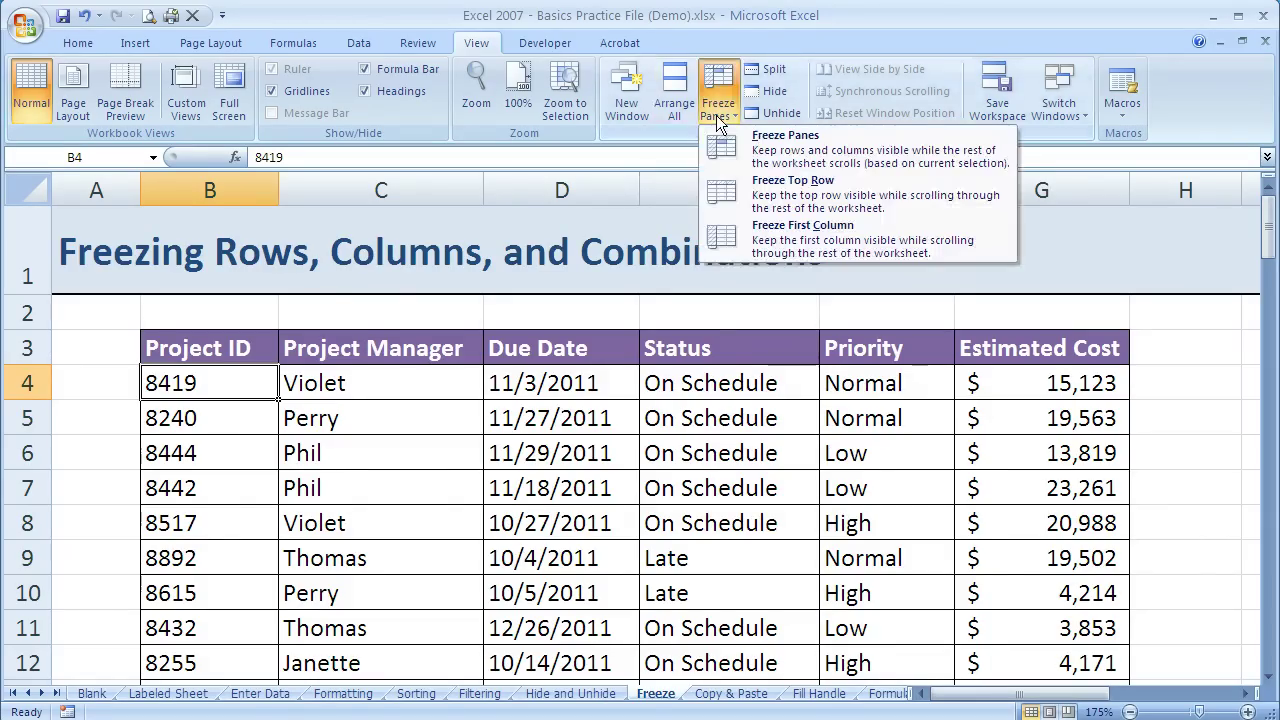
click(305, 423)
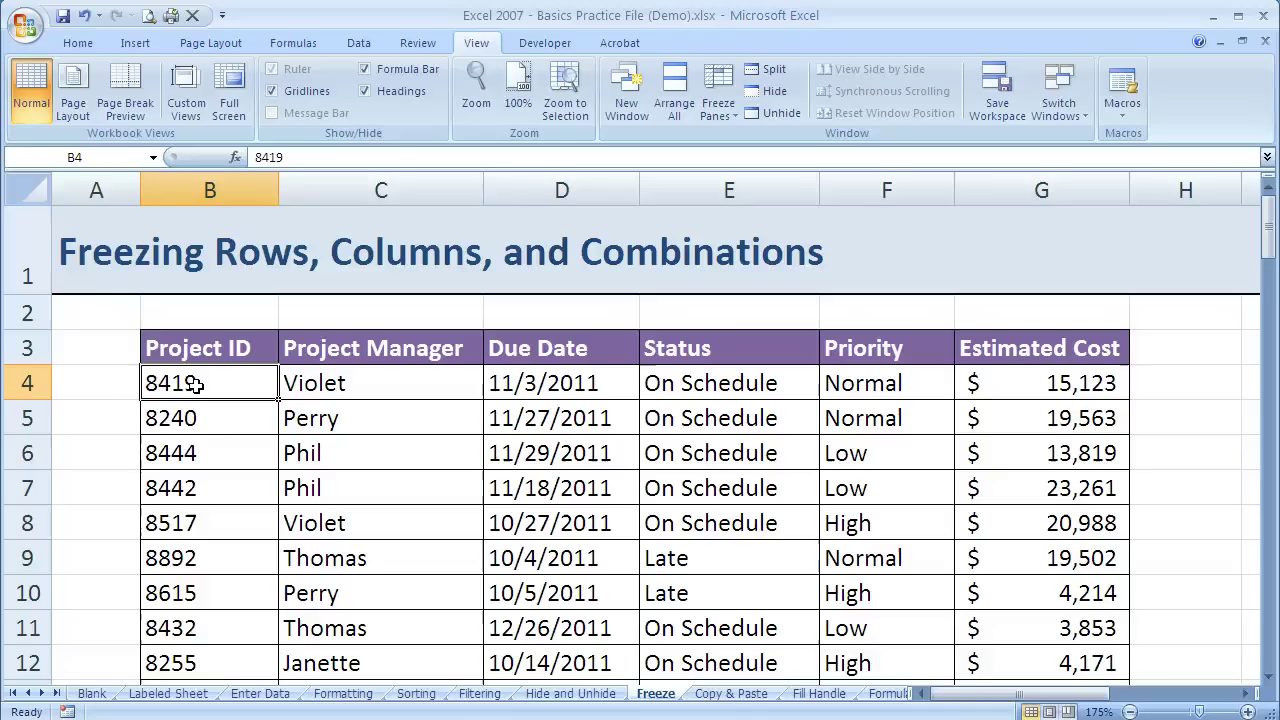
click(125, 383)
key(Right)
key(Right)
key(Right)
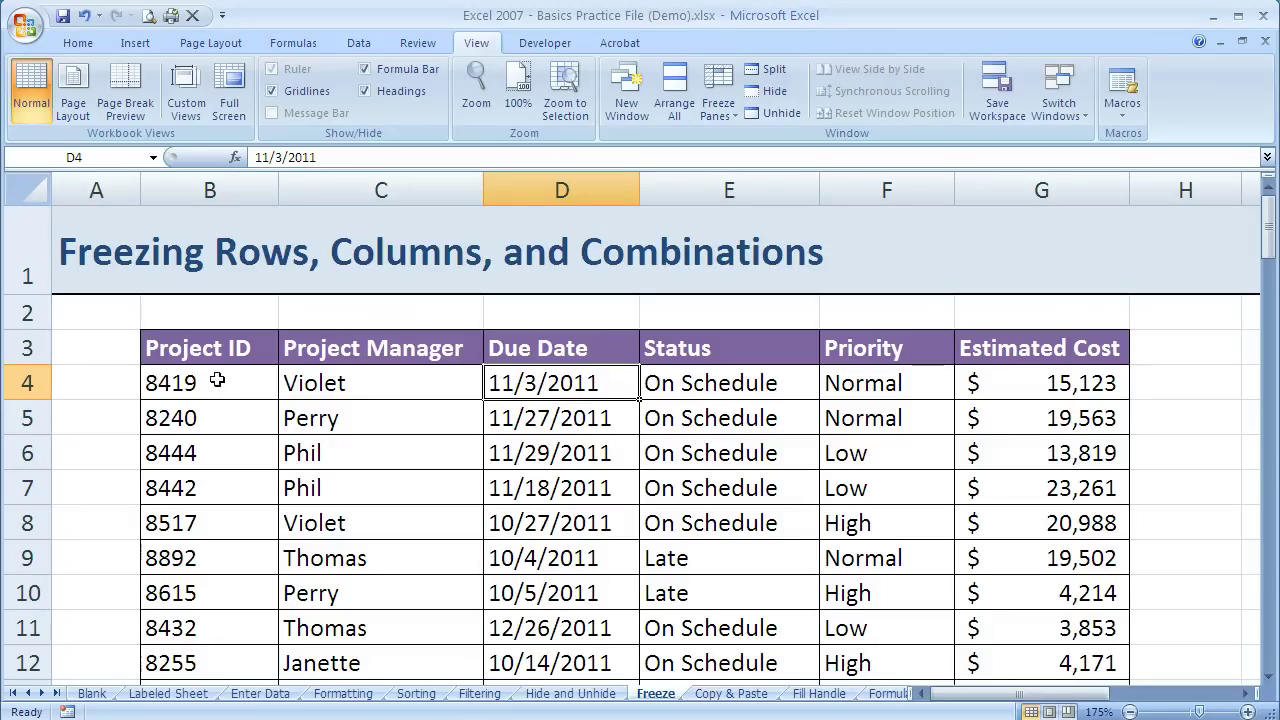
click(106, 393)
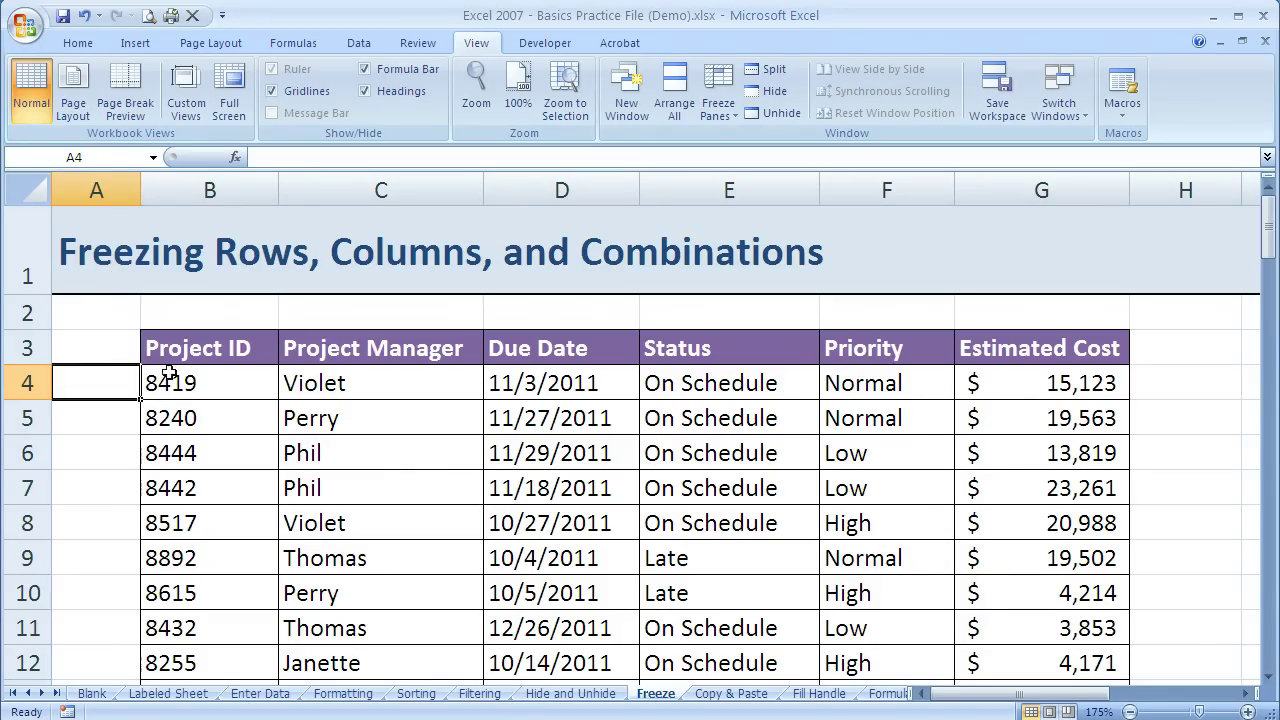
click(235, 384)
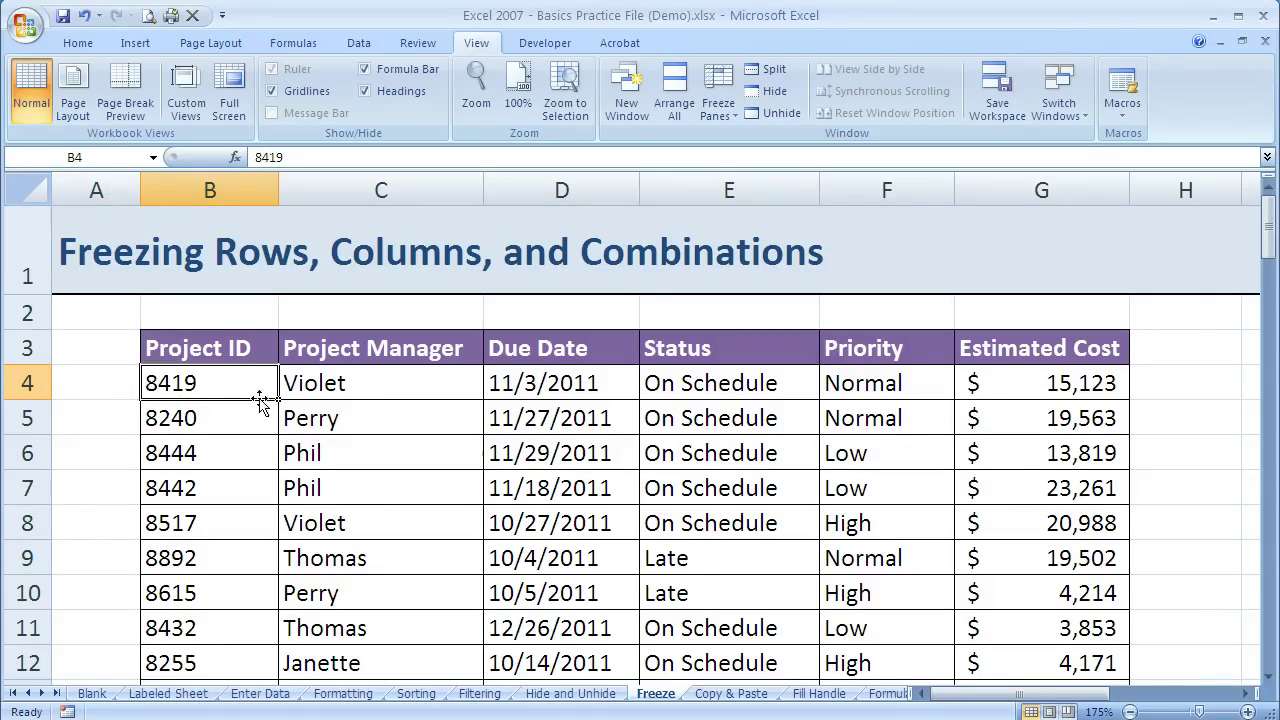
click(352, 381)
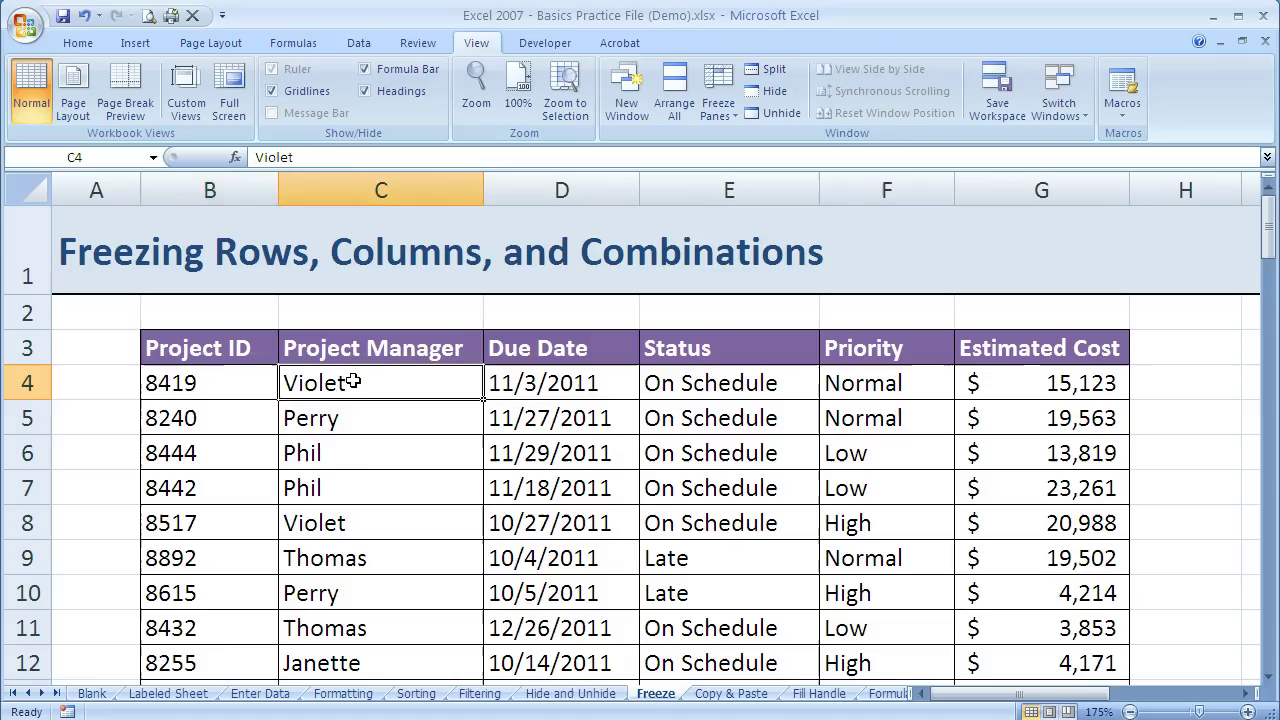
click(358, 466)
click(330, 600)
click(372, 488)
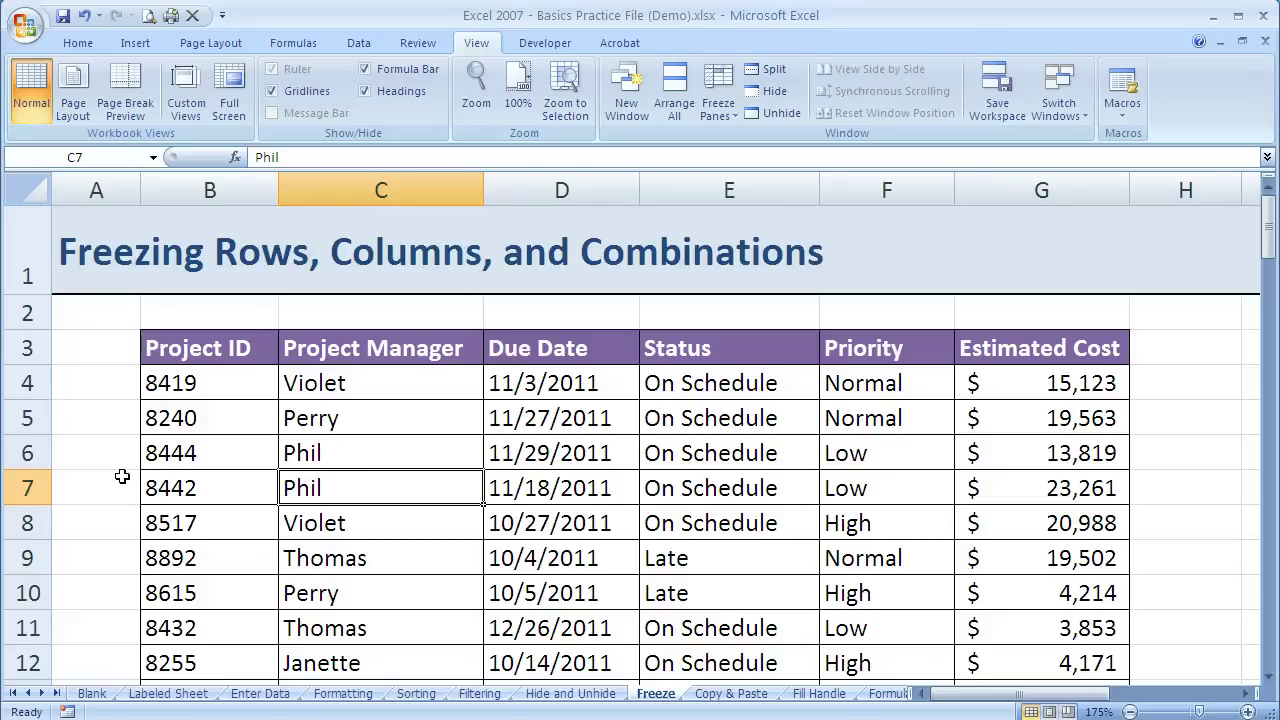
Freeze panes at cell C4 to lock rows 1 to 3 and columns A and B
click(364, 384)
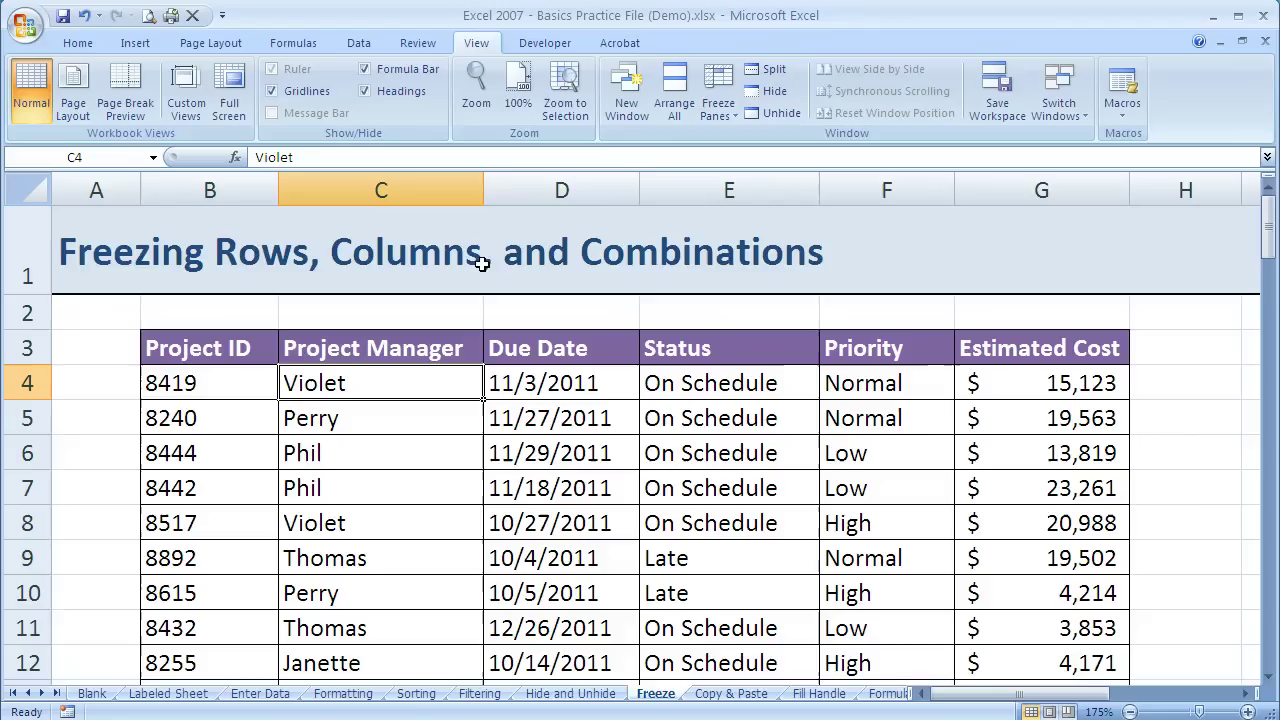
click(728, 105)
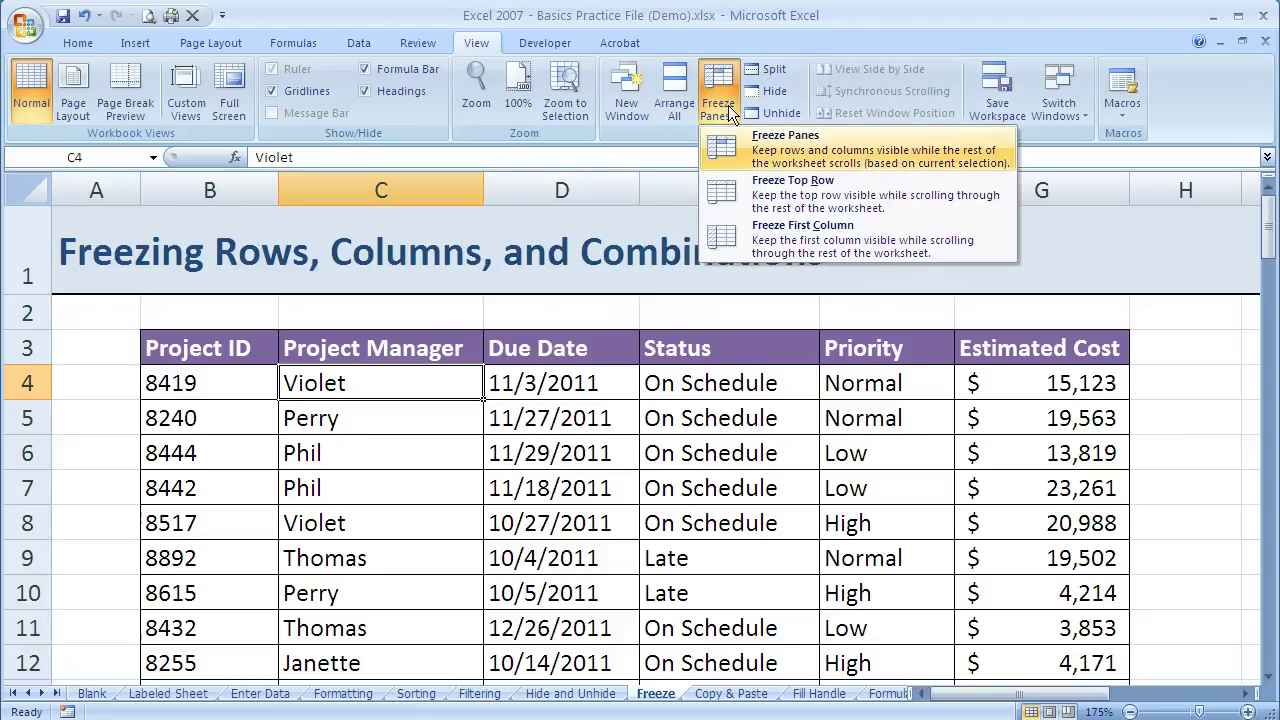
click(783, 145)
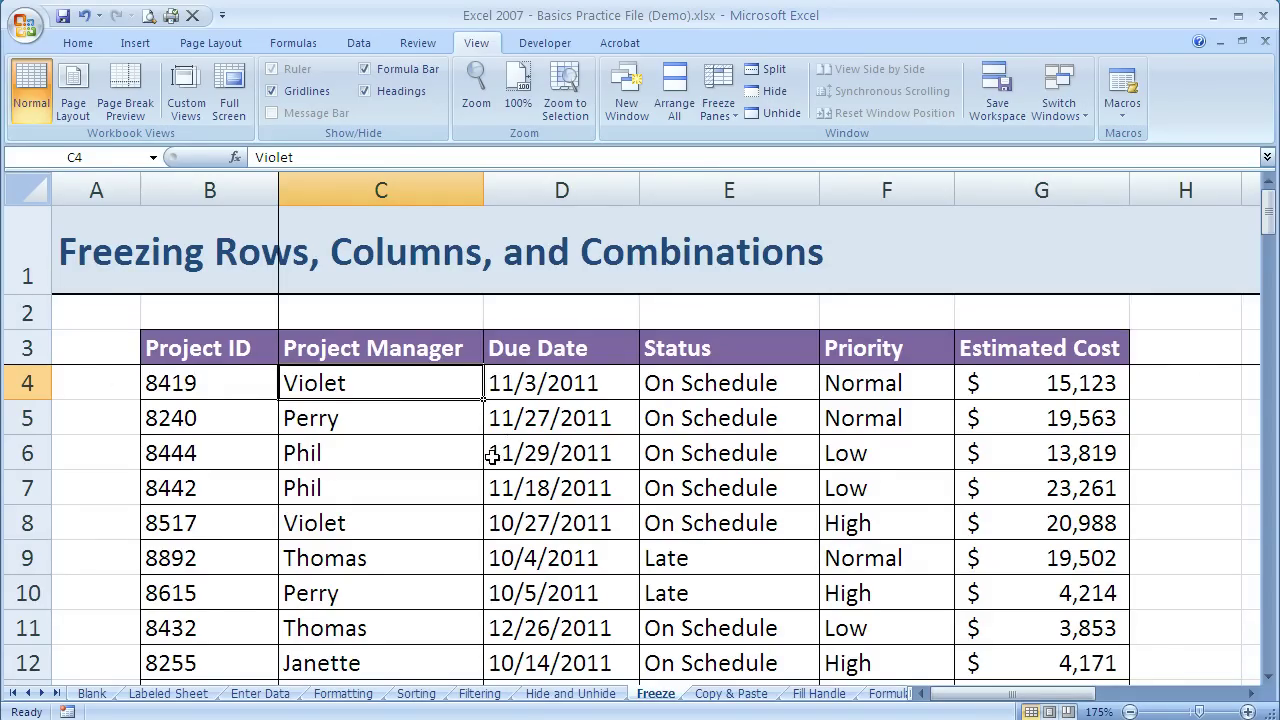
scroll(492, 456, down, 1)
scroll(492, 456, down, 2)
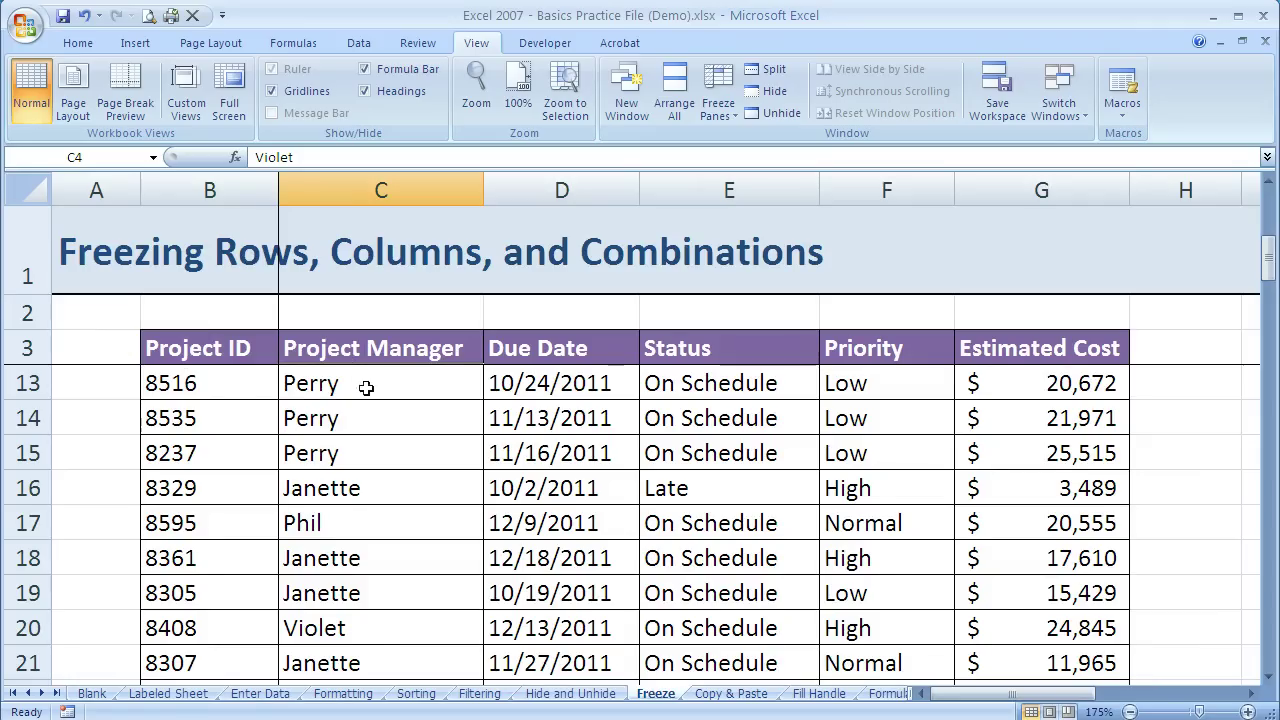
scroll(375, 415, down, 4)
scroll(375, 418, down, 1)
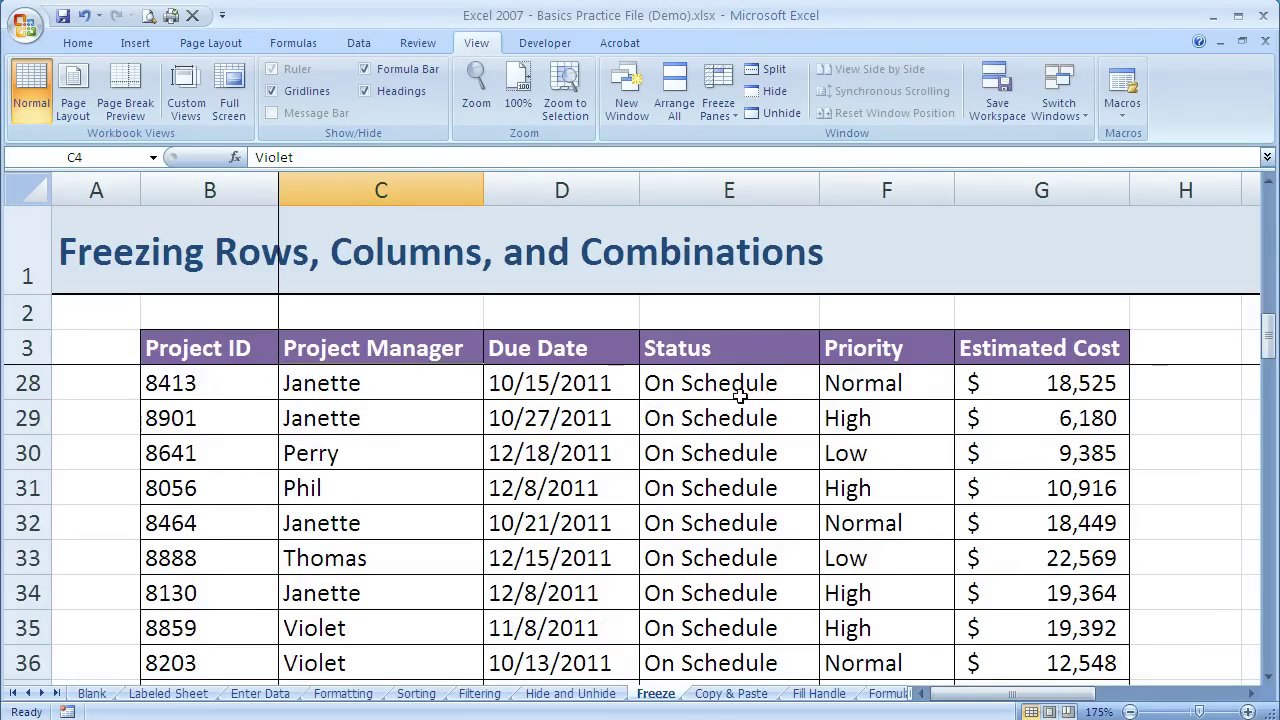
scroll(740, 395, down, 1)
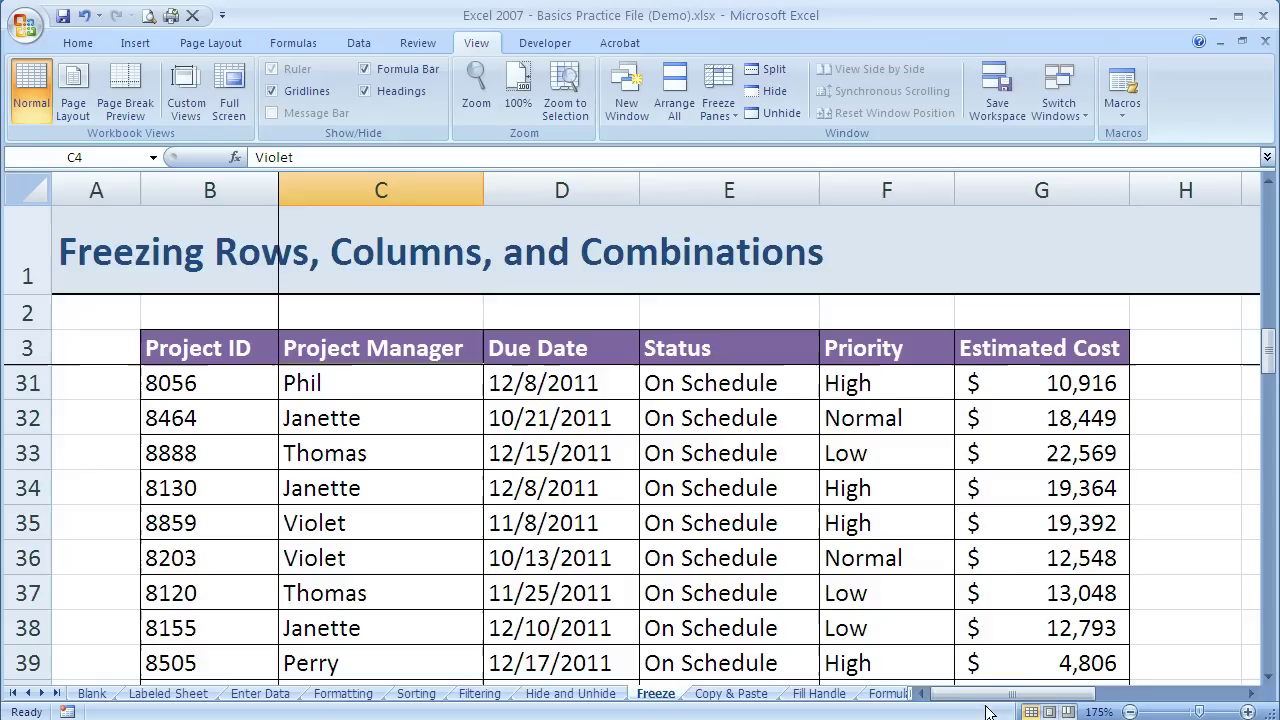
drag(975, 694, 1068, 697)
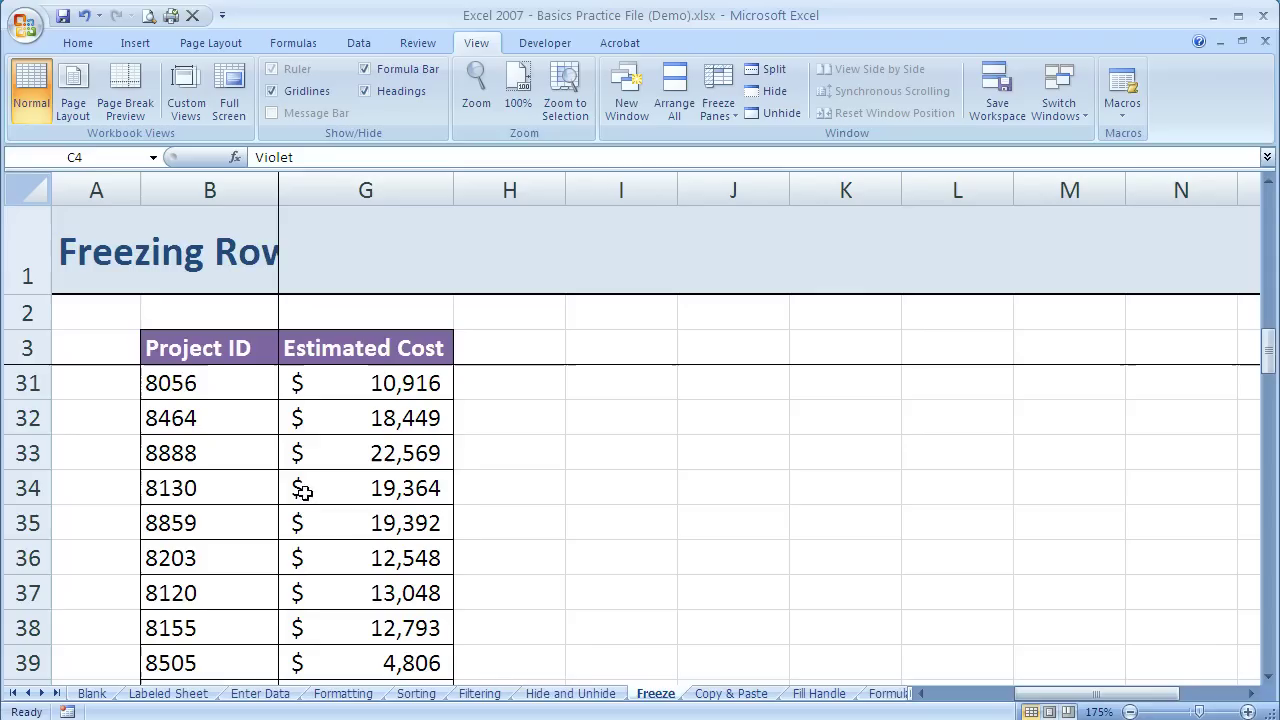
drag(1097, 693, 1011, 693)
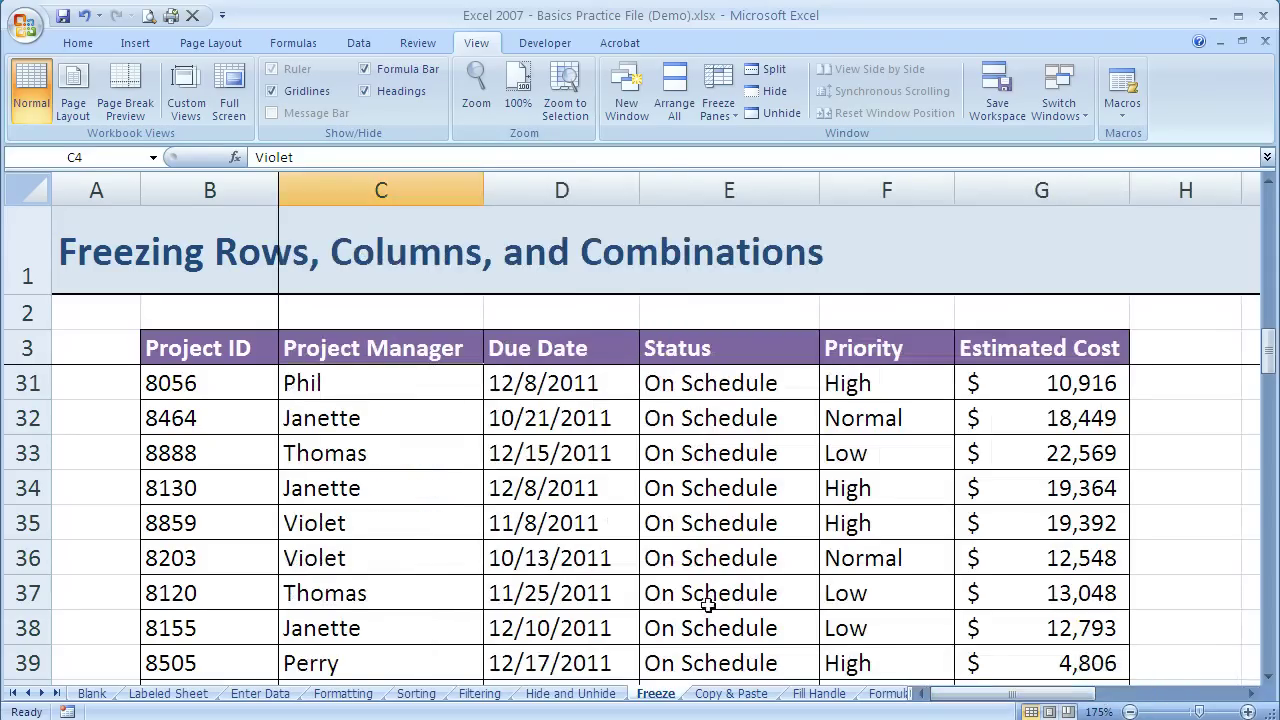
Unfreeze the rows and columns locked at C4, and select cell B4 in the Project ID column
click(707, 110)
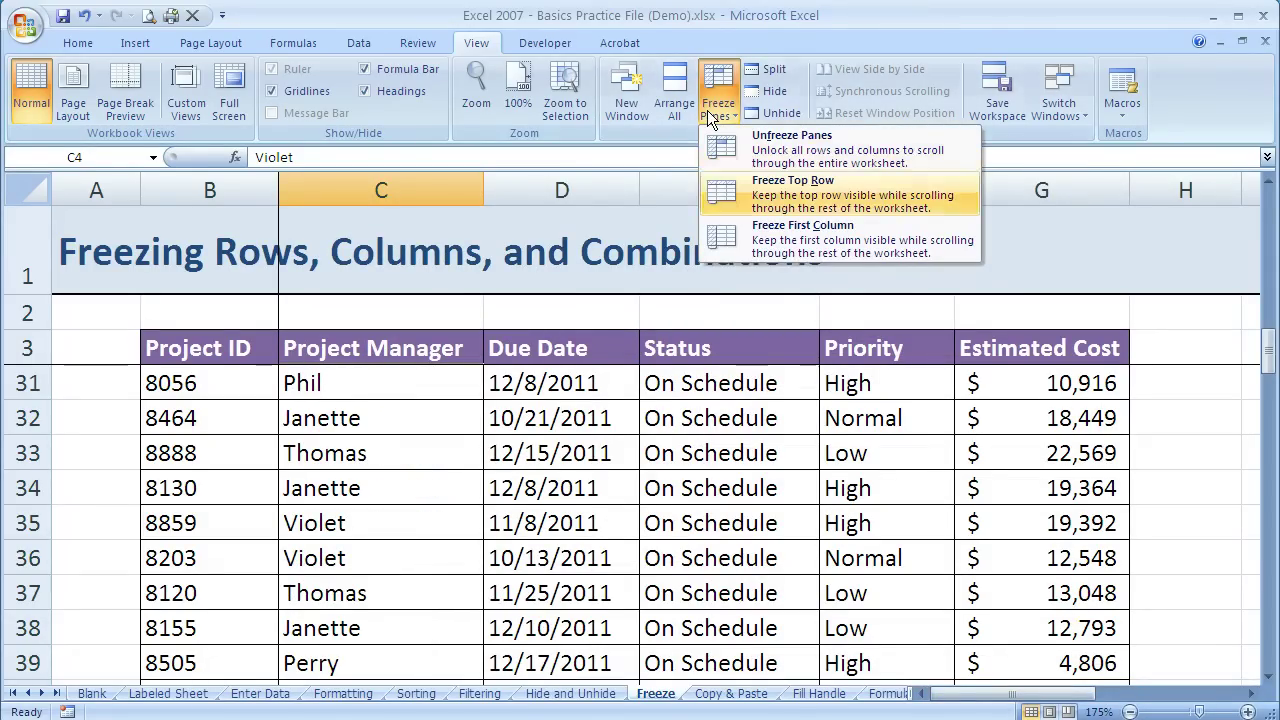
click(796, 152)
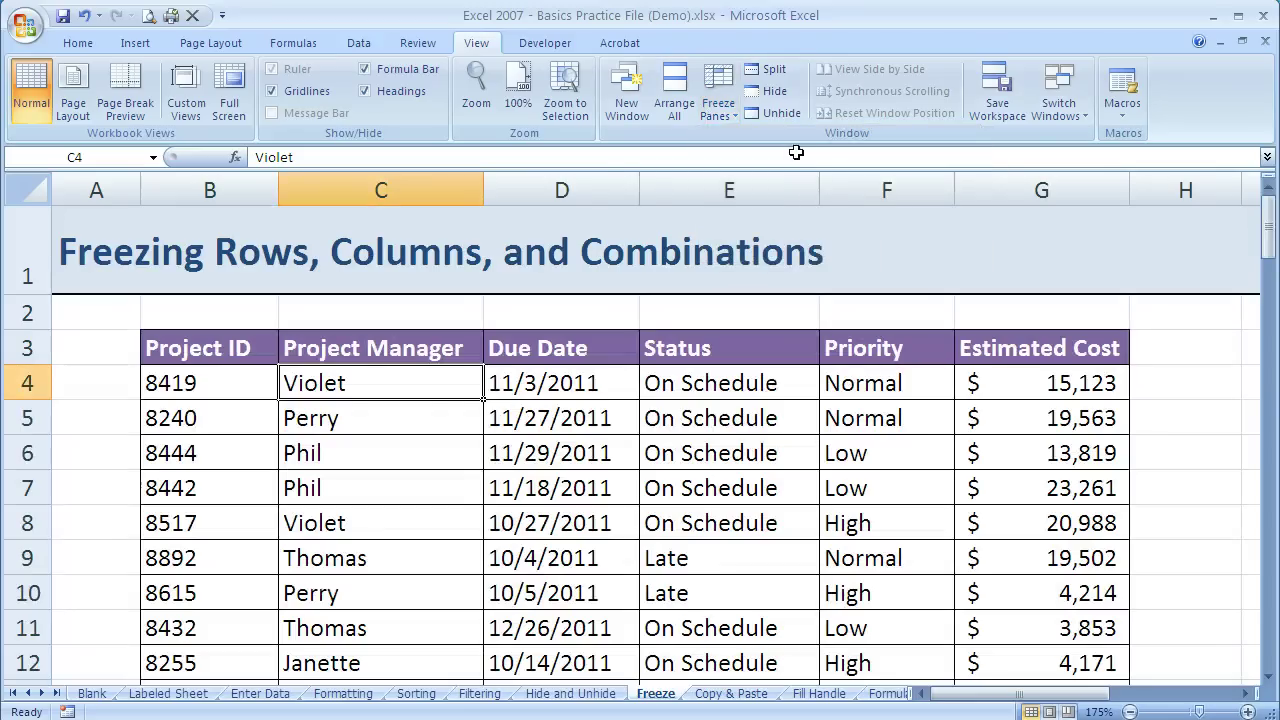
click(232, 384)
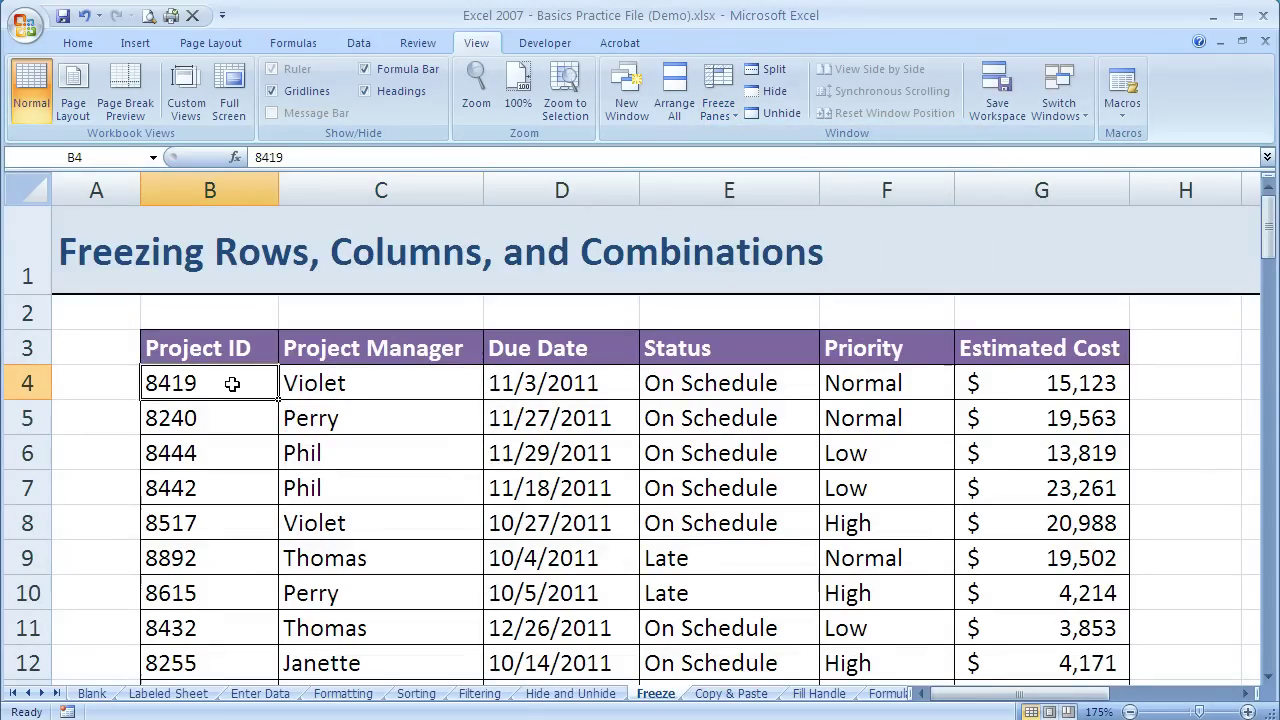